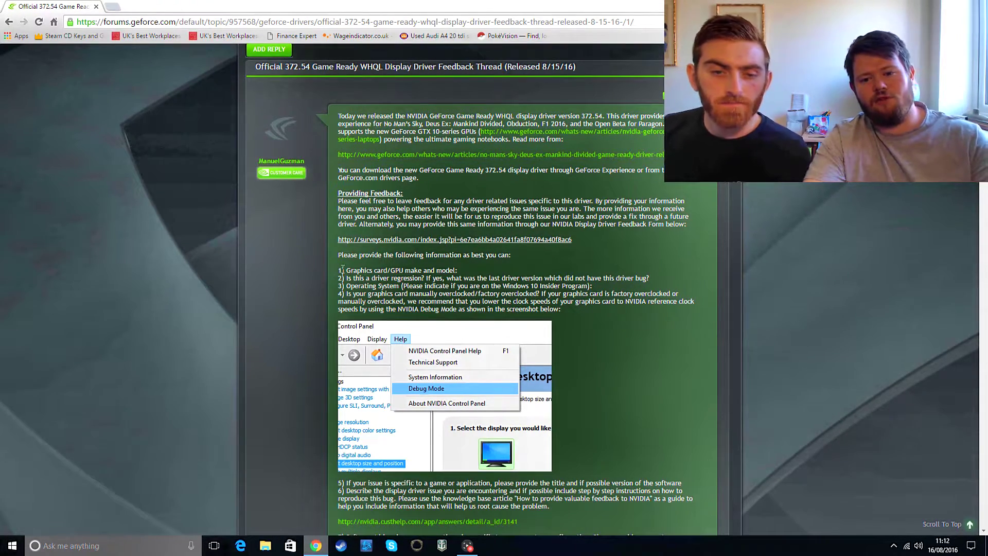
Step: Scroll over the reporting guidelines in the Official 372.54 driver feedback thread
scroll(342, 268, down, 1)
scroll(343, 268, up, 1)
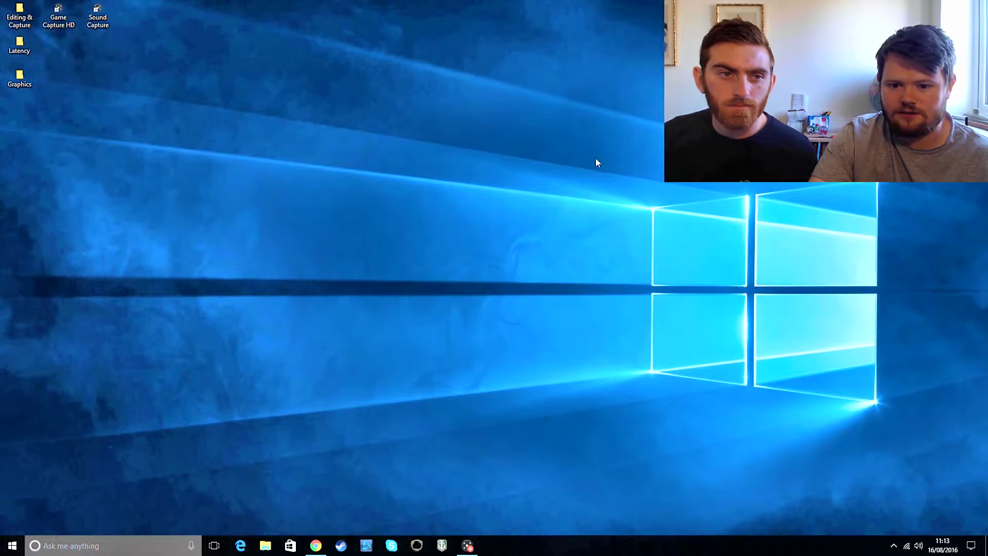
Step: In Manage 3D Settings, set Power management mode to Prefer maximum performance, apply, and close NVIDIA Control Panel
right_click(458, 188)
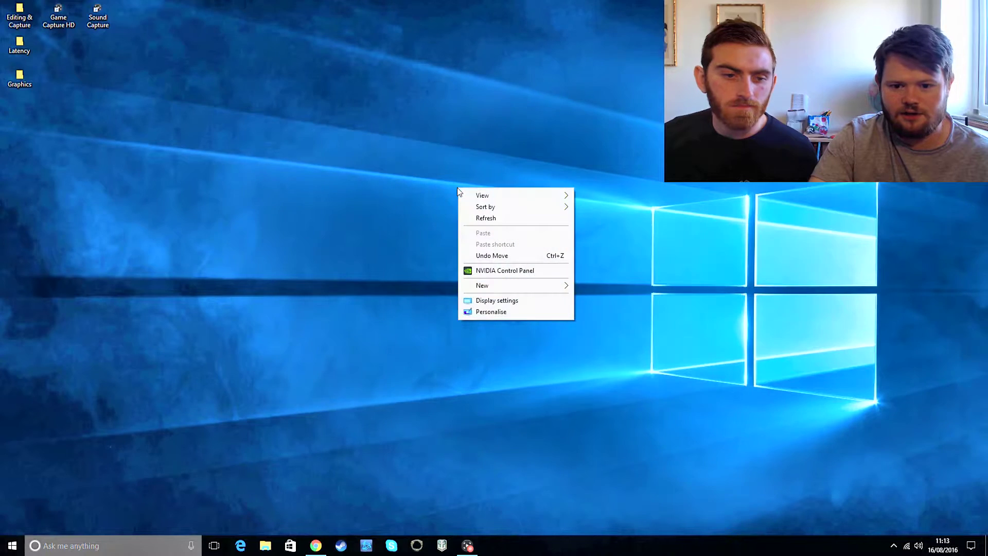
click(503, 275)
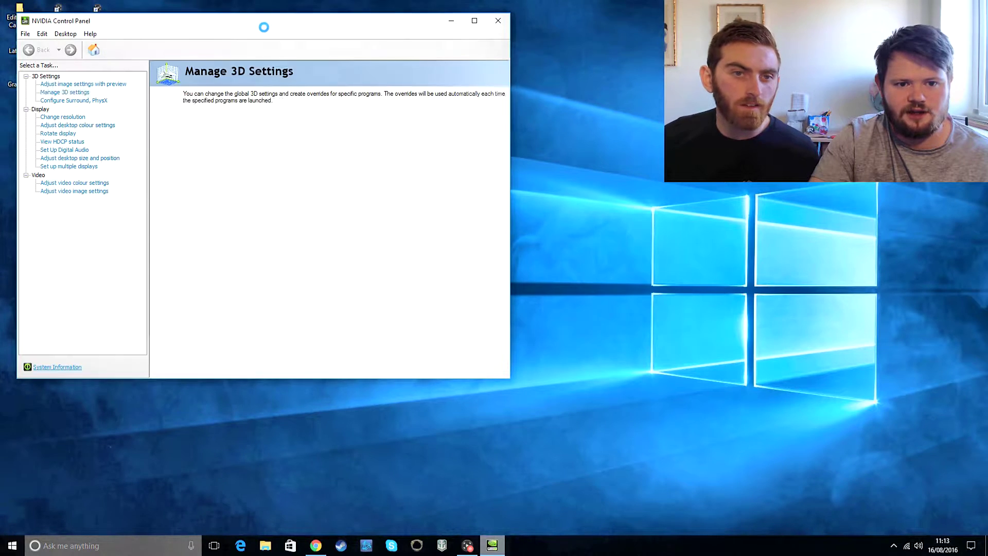
drag(266, 28, 378, 47)
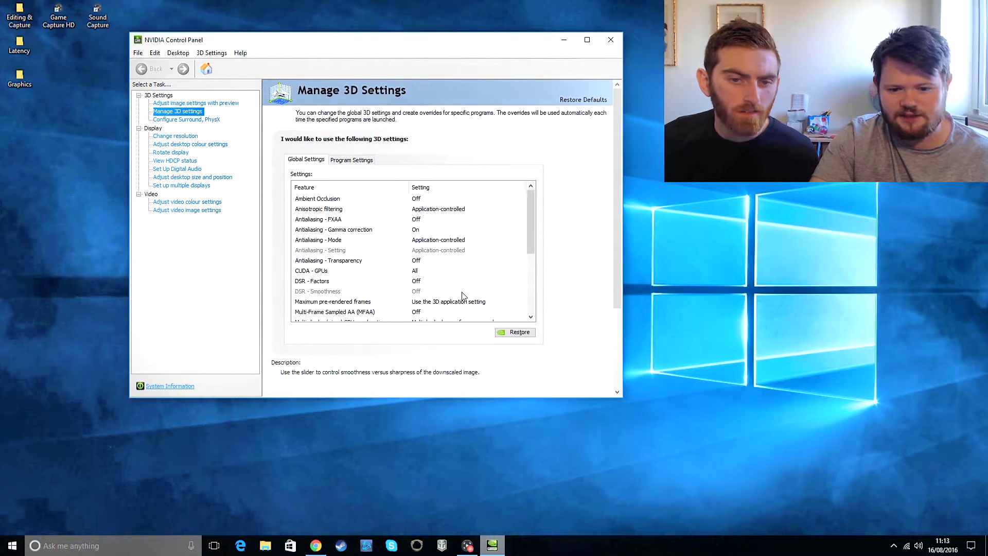
scroll(399, 283, down, 1)
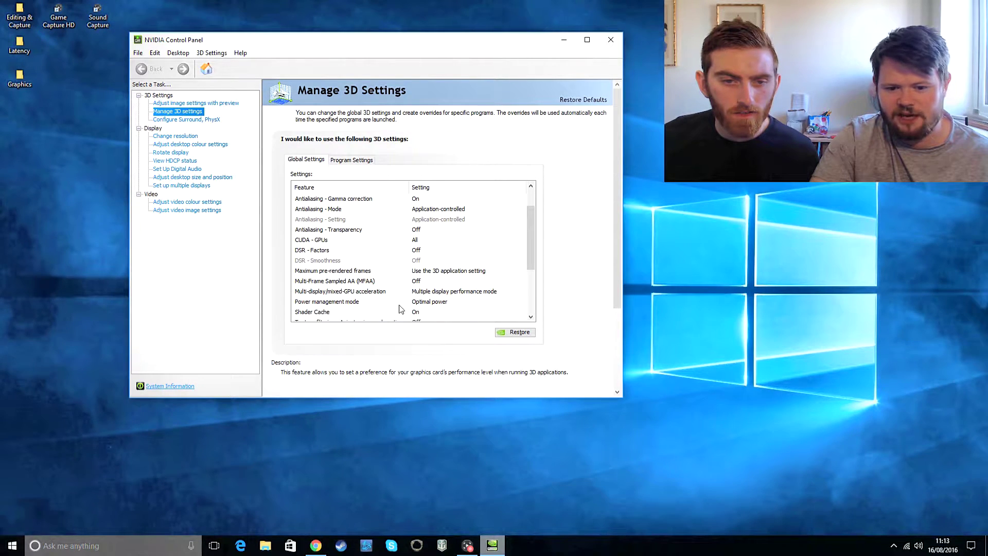
click(433, 302)
click(457, 328)
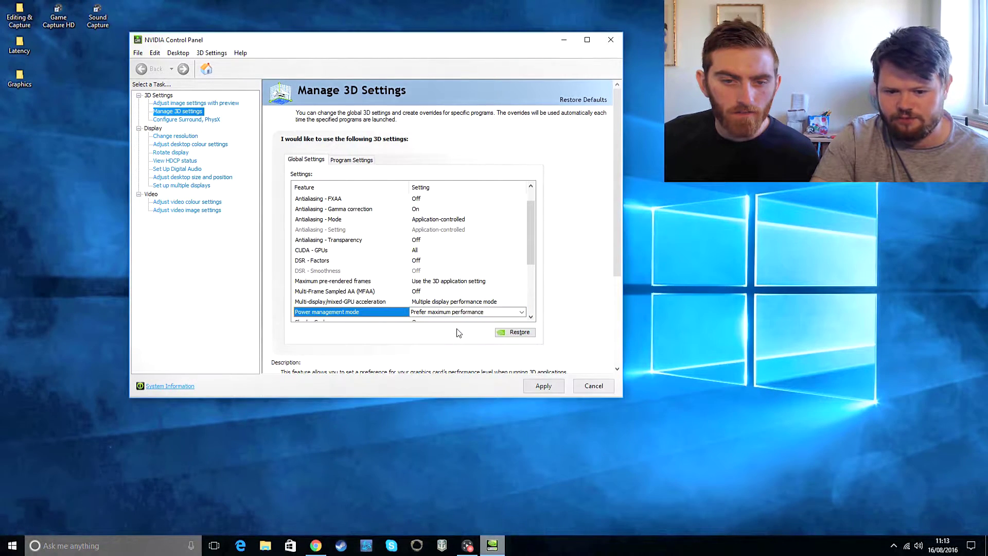
click(546, 389)
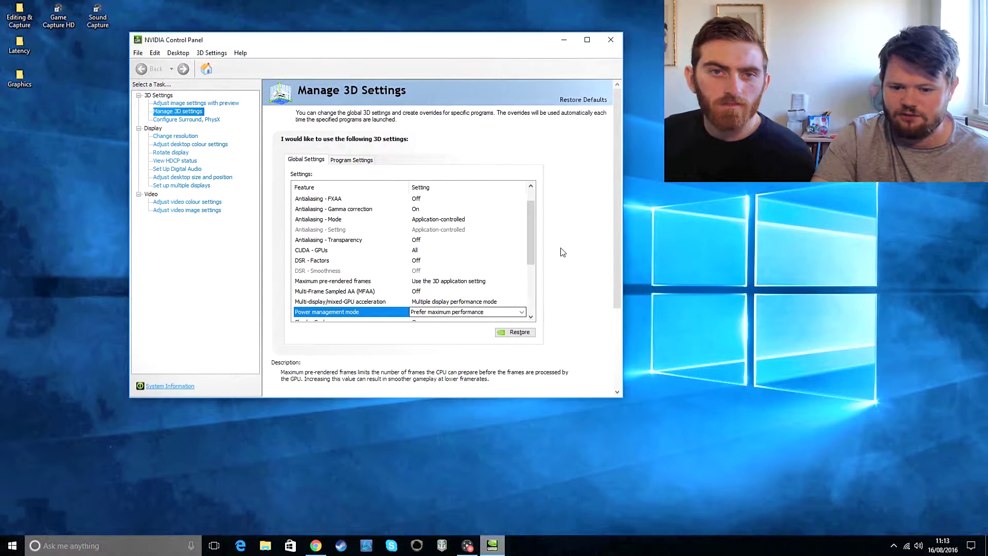
drag(535, 230, 536, 261)
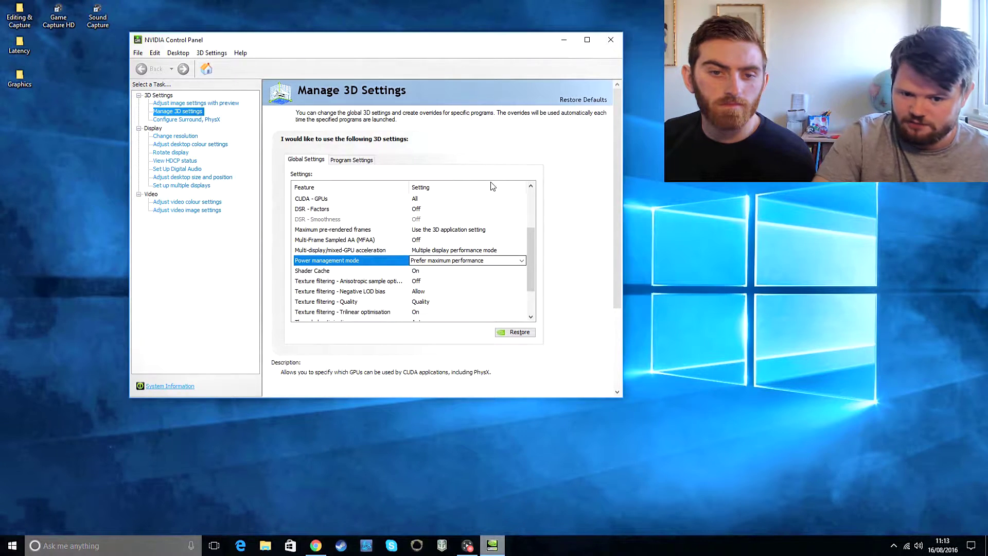
click(612, 41)
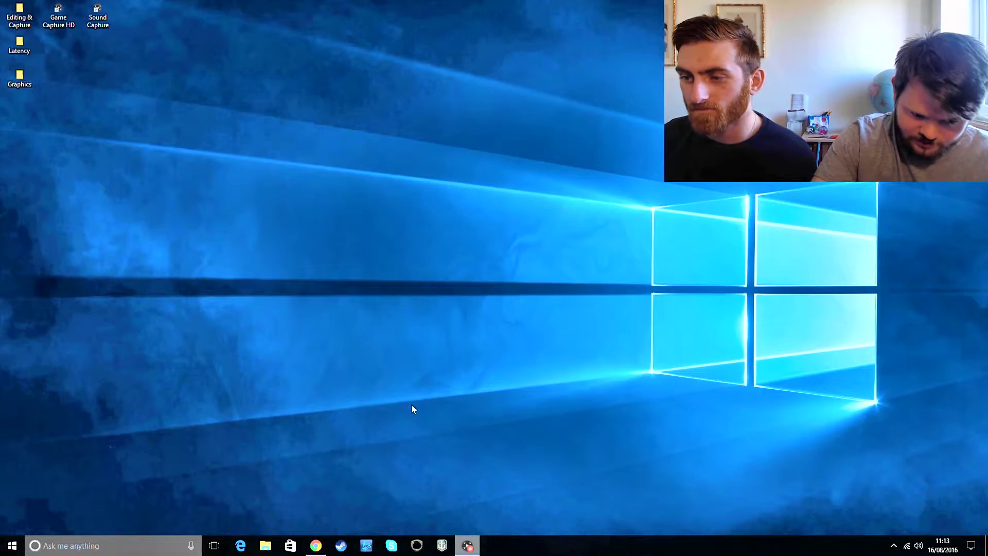
Step: Restore the Chrome window with the 372.54 driver feedback thread from the taskbar
click(315, 546)
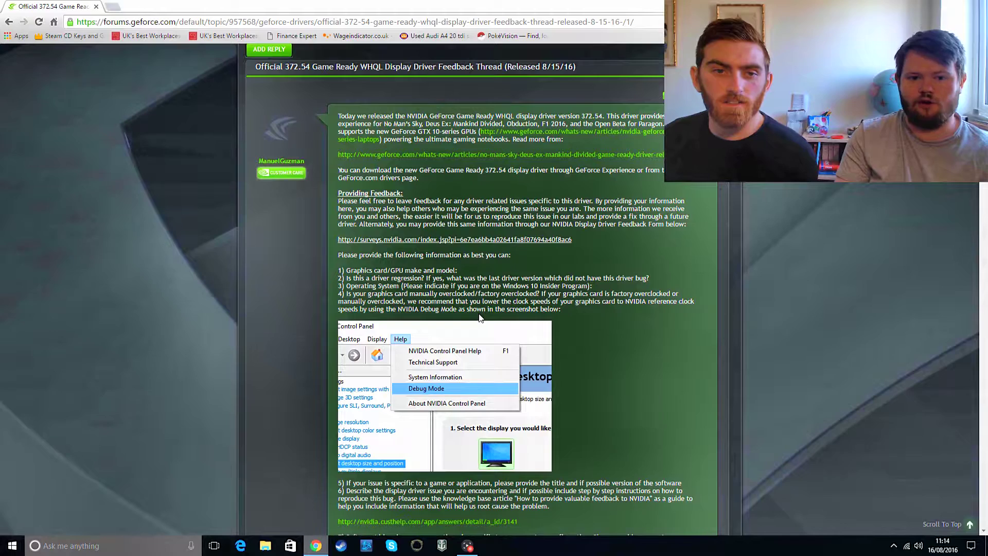
Step: Go from the GeForce home page through Community and GeForce Forums to the Official 372.54 thread
scroll(576, 251, up, 1)
scroll(576, 250, up, 2)
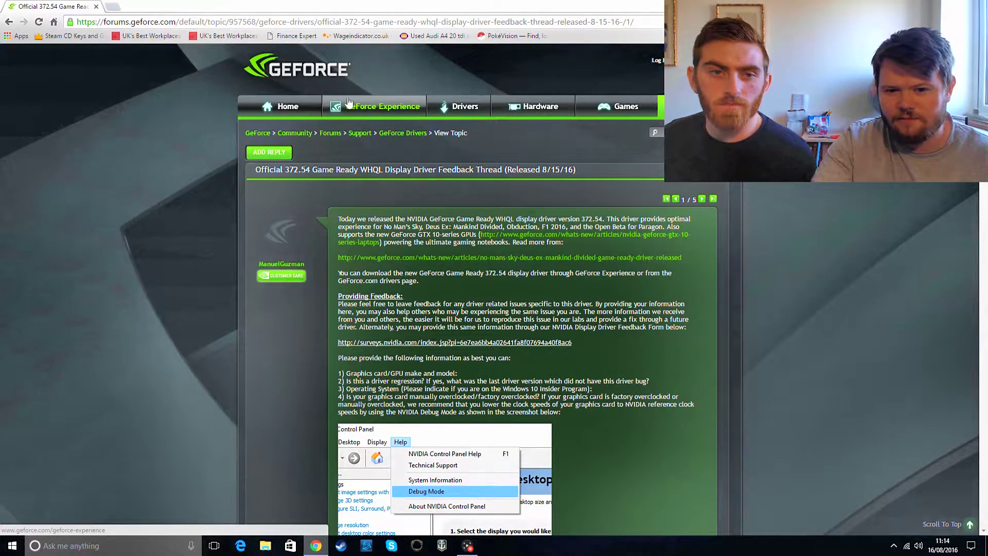
click(327, 71)
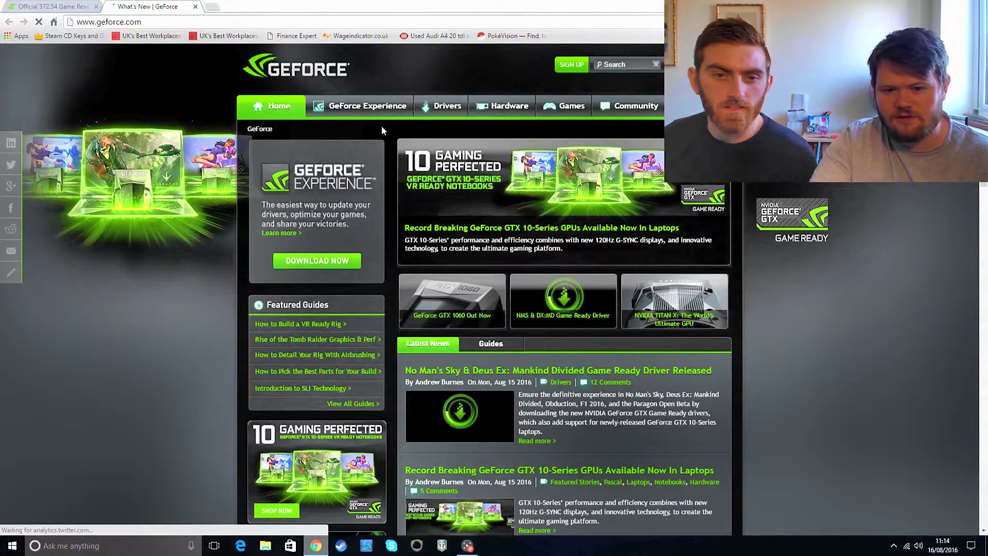
click(637, 117)
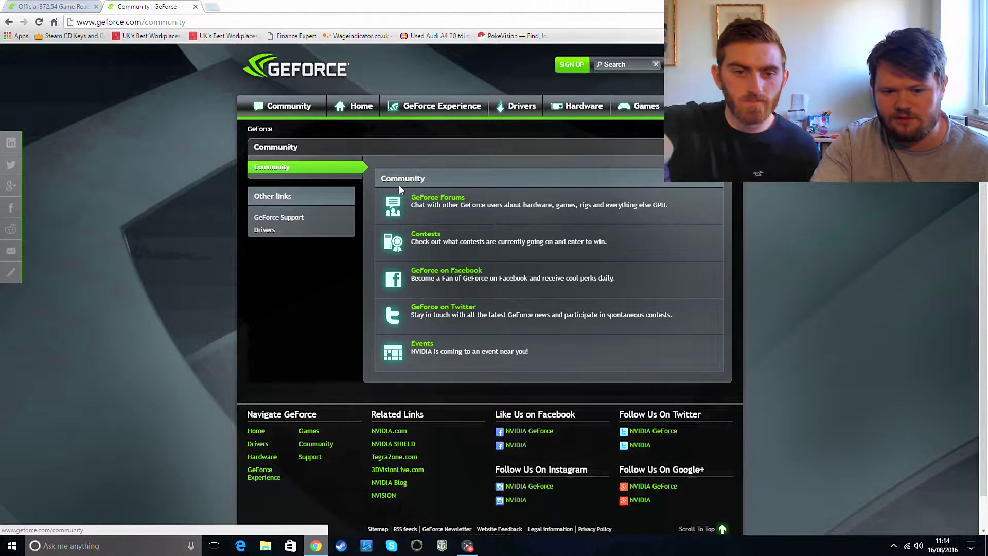
click(437, 198)
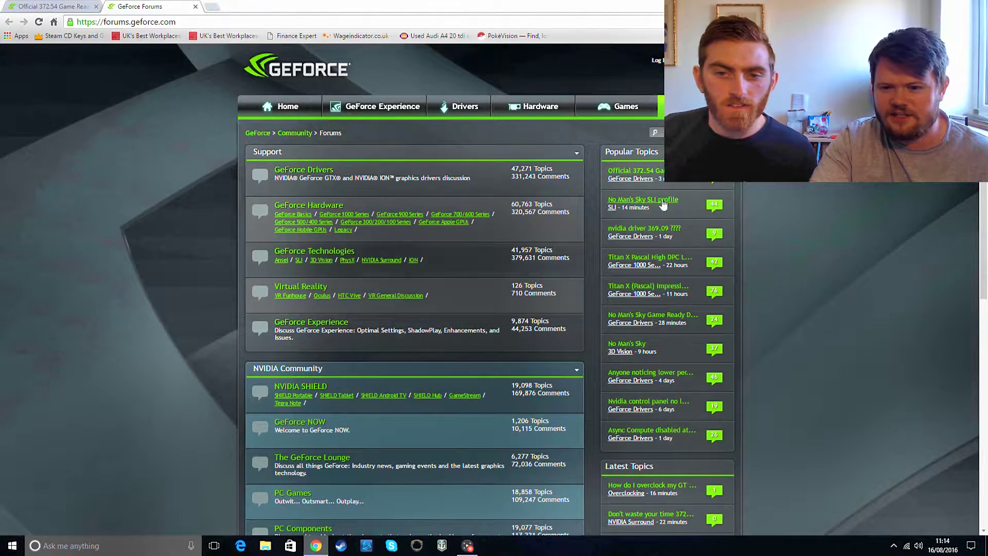
click(662, 173)
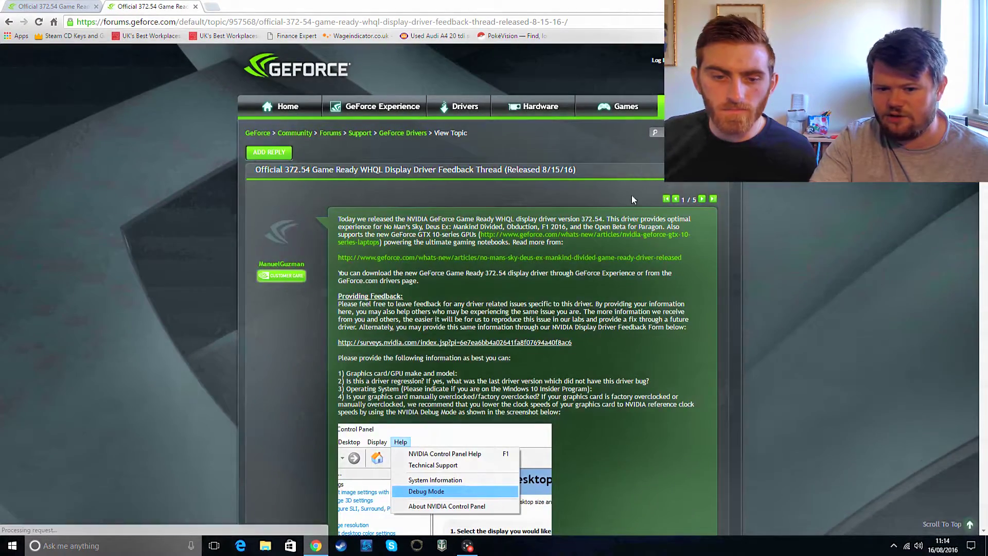
Step: Scroll through post #1's driver issue reporting instructions
scroll(482, 259, down, 1)
scroll(503, 261, up, 1)
scroll(503, 261, down, 1)
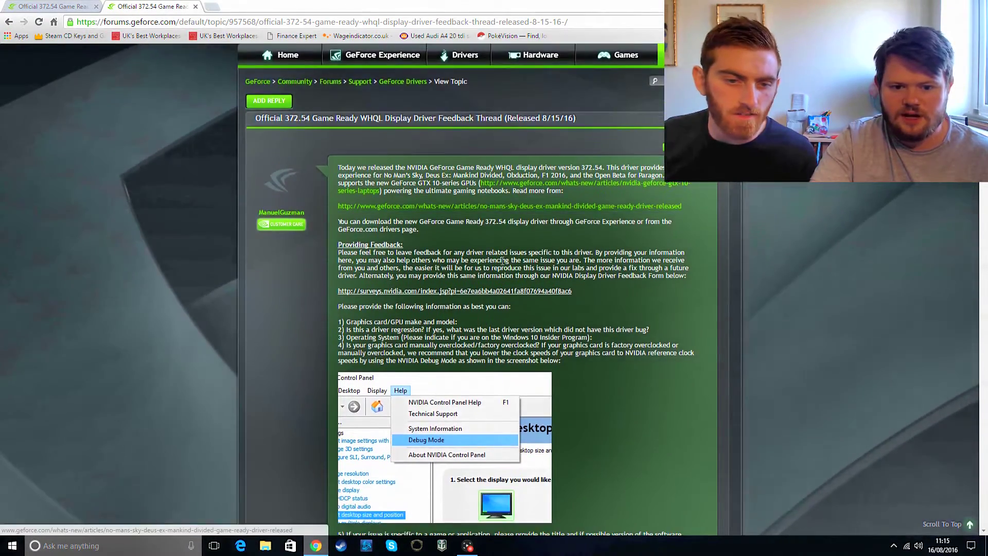
scroll(502, 260, up, 1)
scroll(503, 261, down, 1)
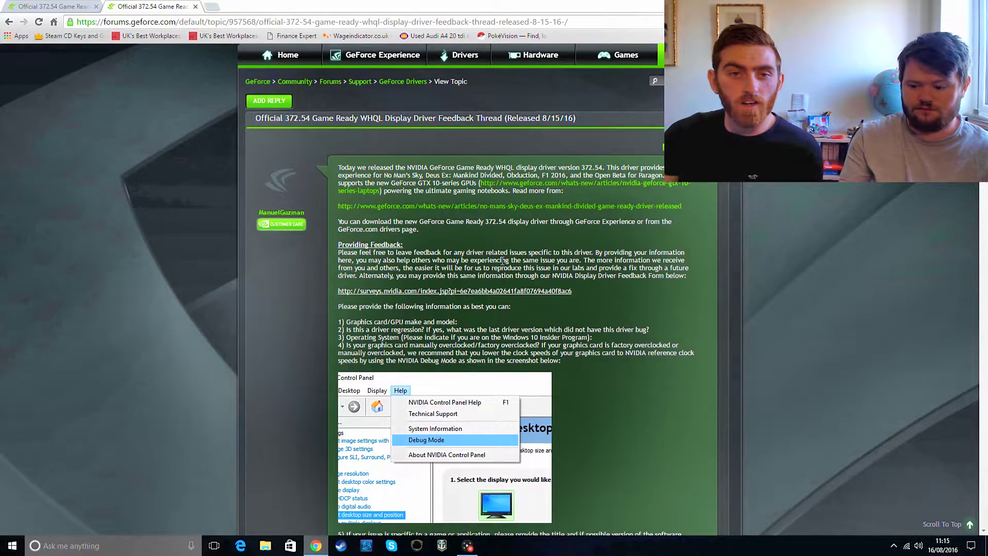
scroll(704, 375, down, 1)
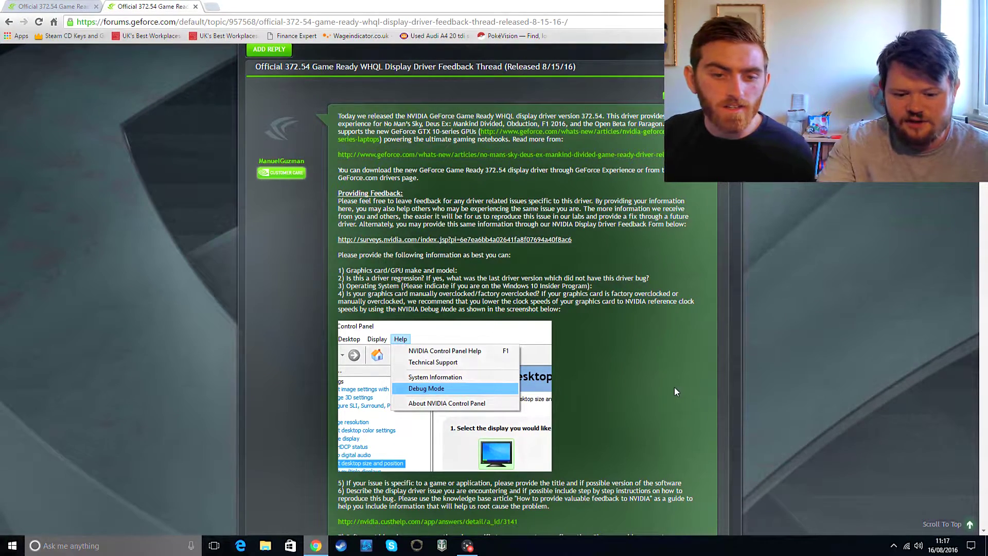
Step: Scroll over post #2's download links and the first reader reply
scroll(674, 387, down, 5)
scroll(676, 387, down, 4)
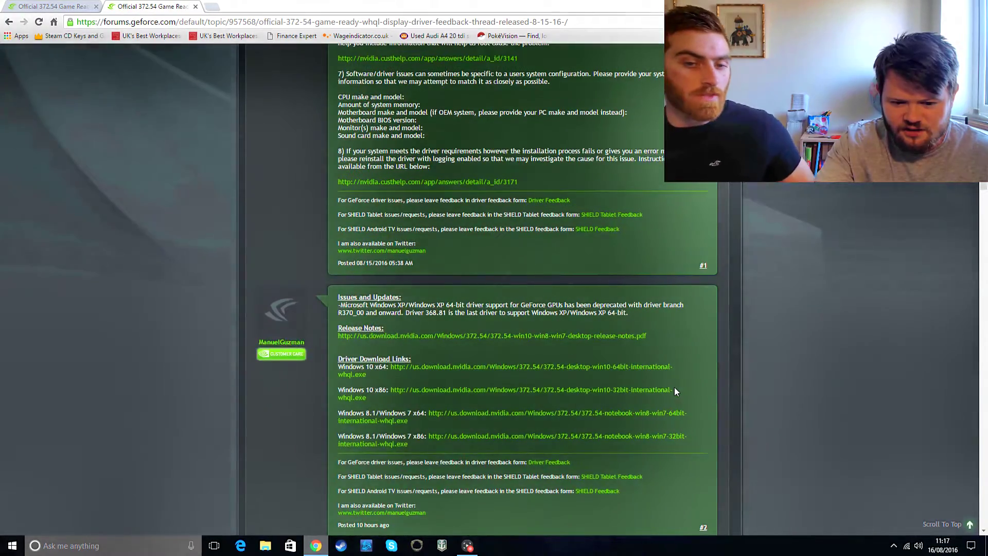
scroll(674, 387, up, 6)
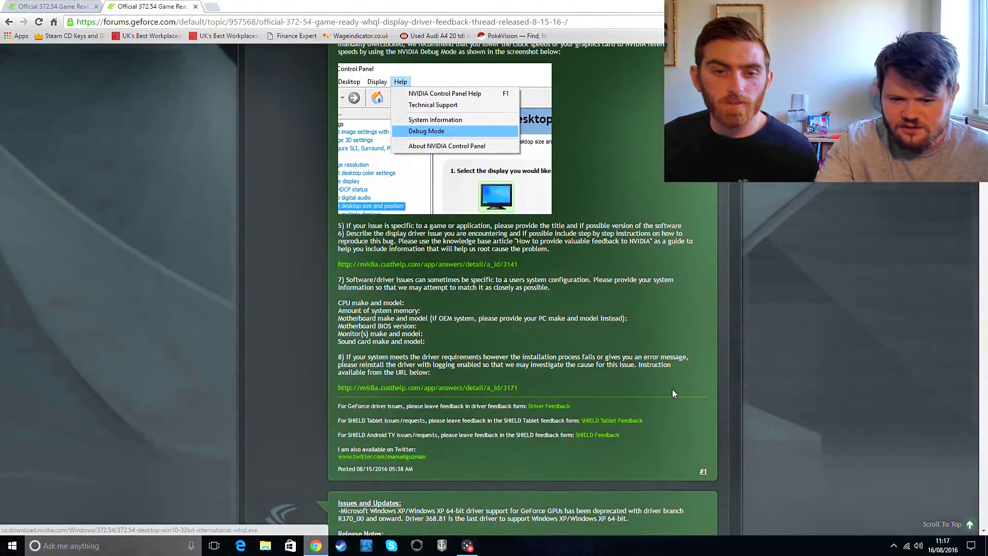
scroll(672, 391, up, 4)
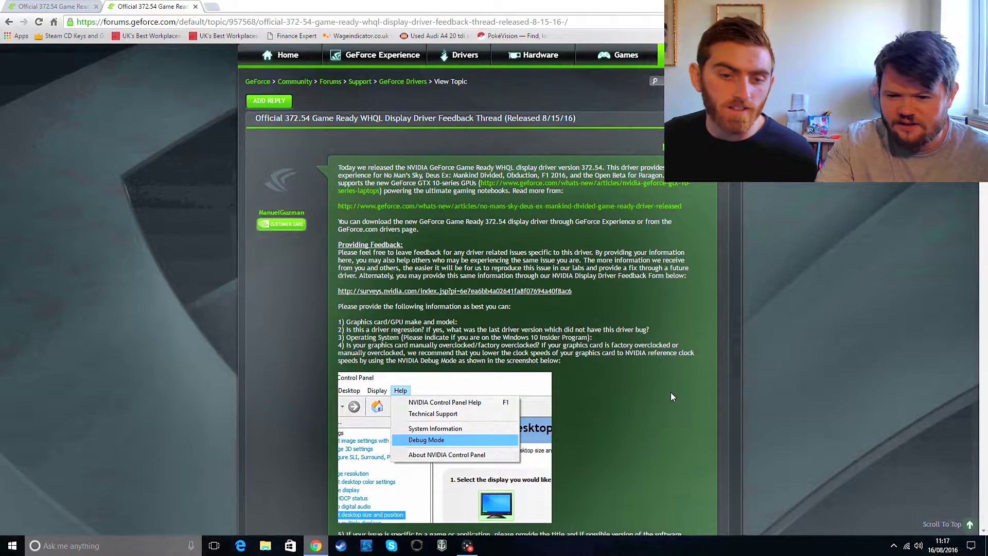
scroll(671, 392, up, 1)
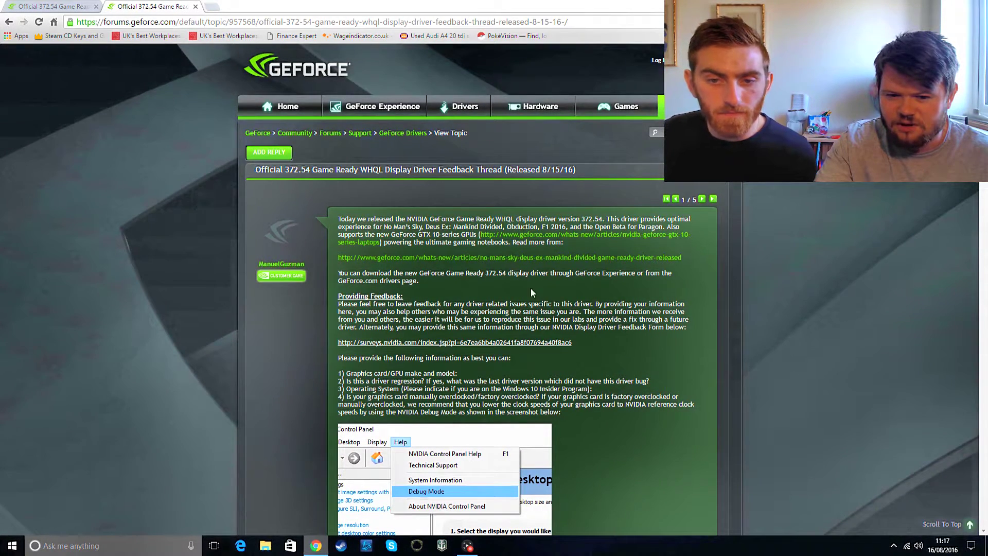
scroll(435, 248, down, 1)
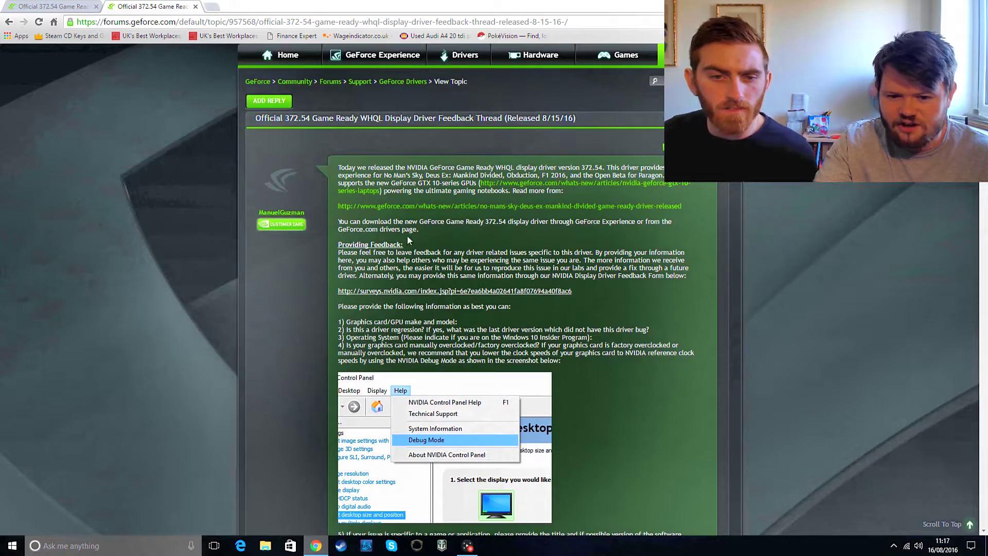
scroll(448, 425, down, 7)
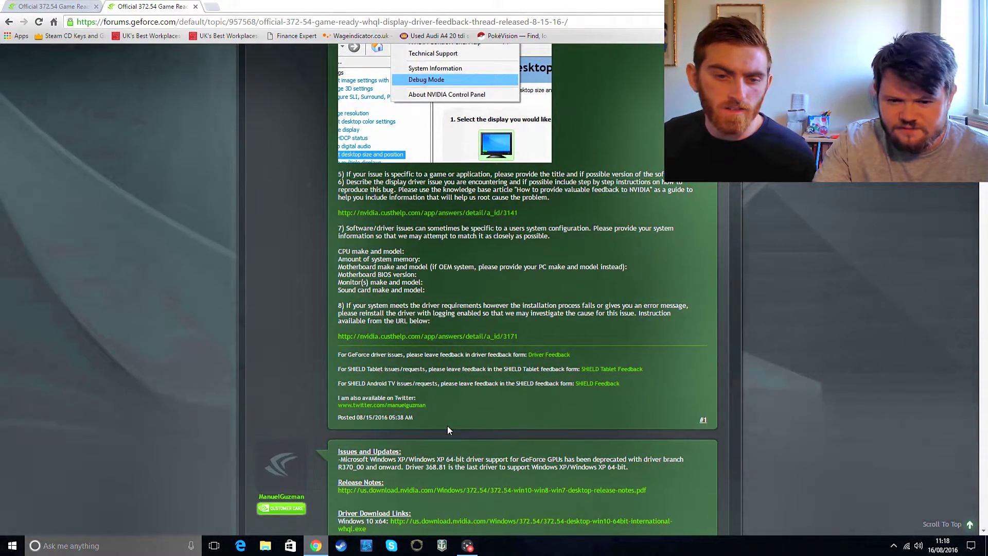
scroll(448, 426, down, 7)
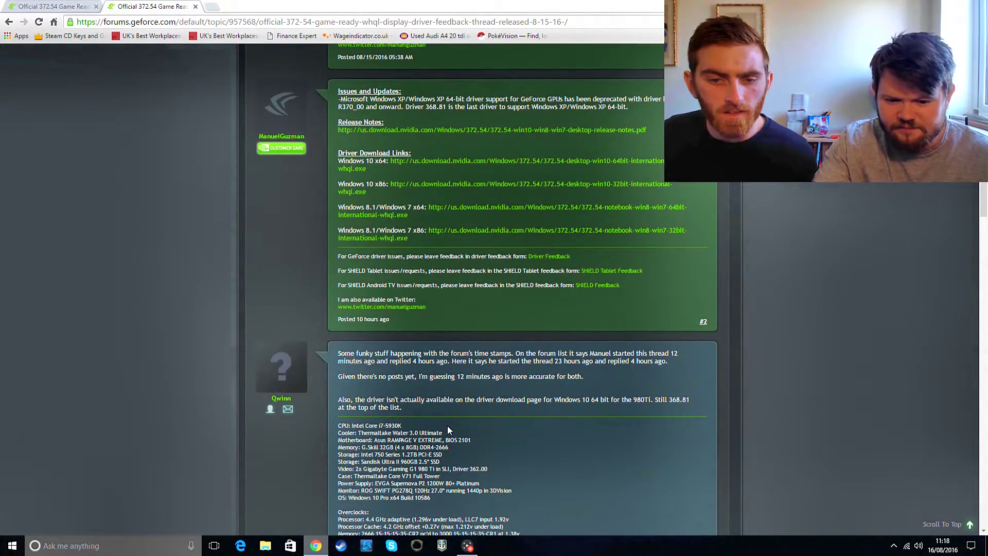
scroll(446, 425, up, 15)
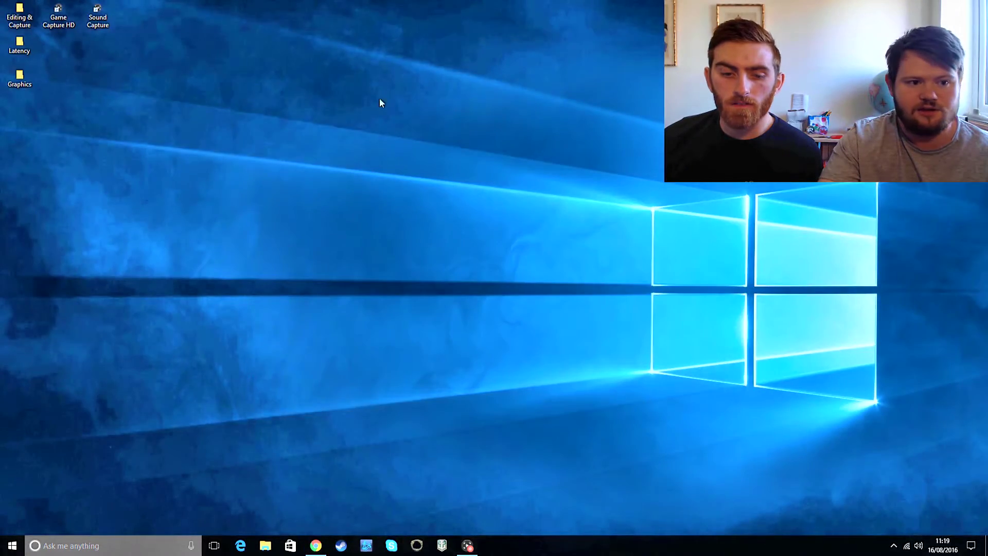
Step: Launch LatencyMon from the Latency folder, run the latency analysis, and close it after reviewing results
double_click(21, 51)
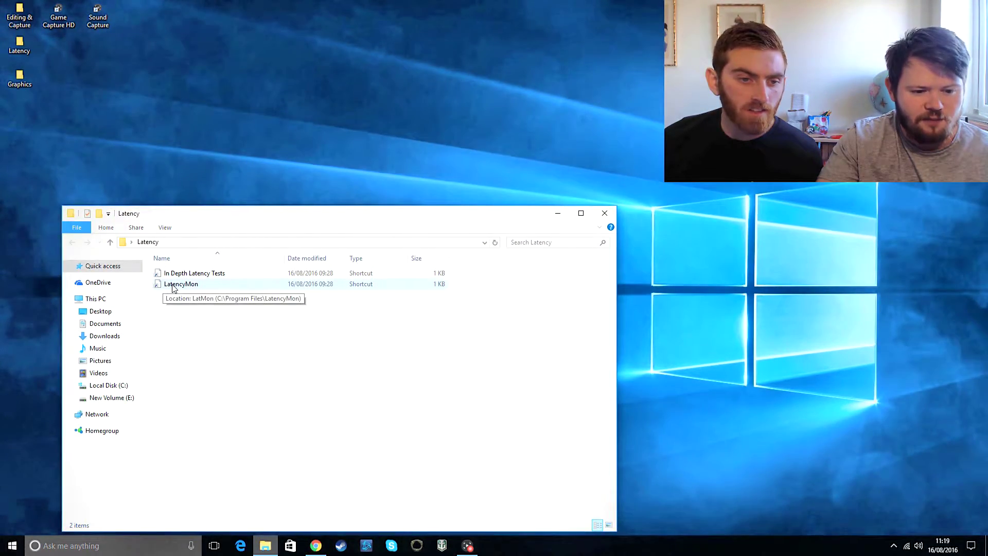
double_click(173, 285)
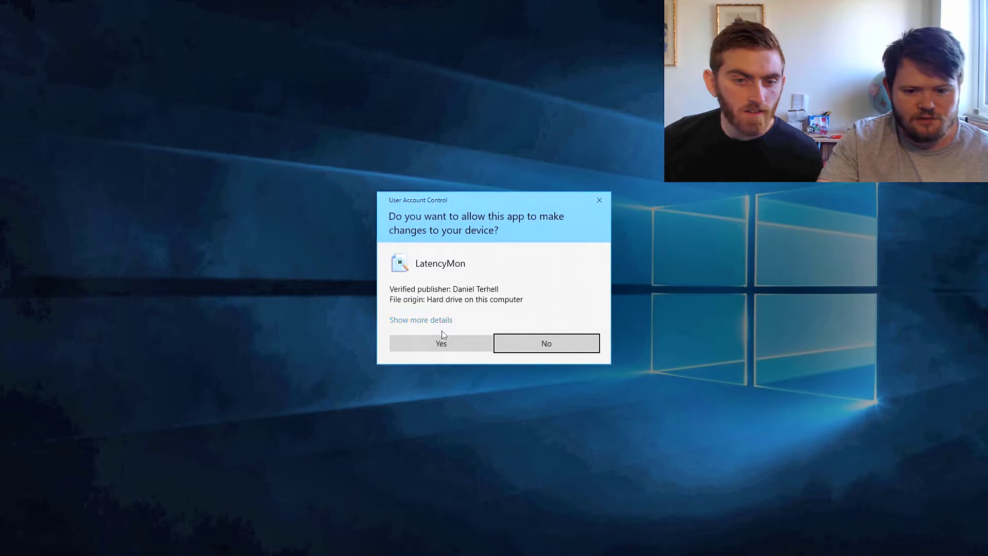
click(453, 344)
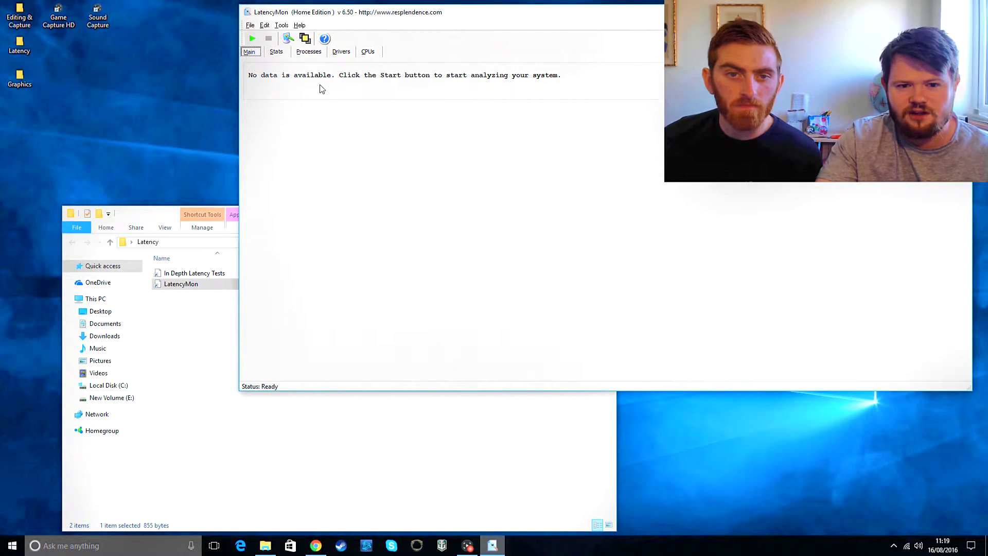
click(252, 41)
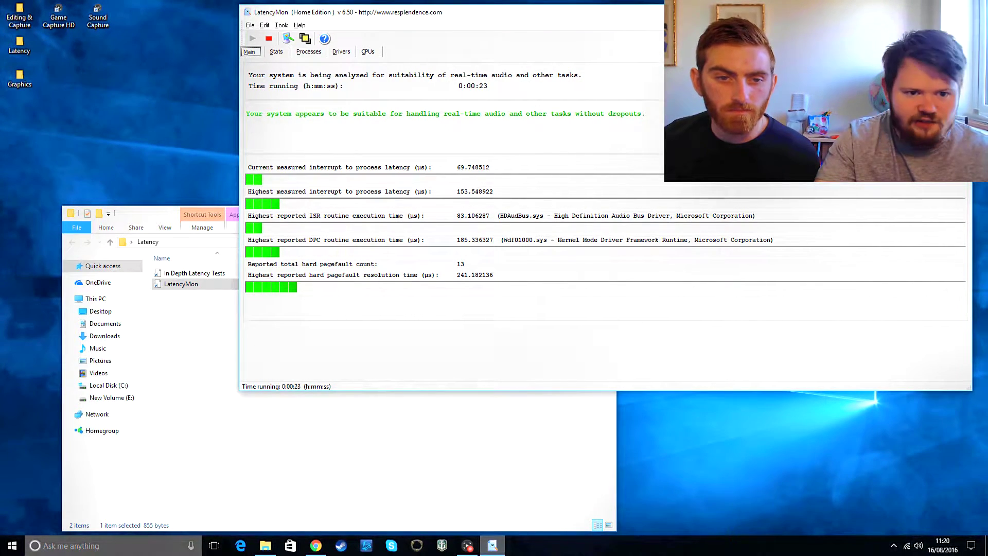
click(960, 11)
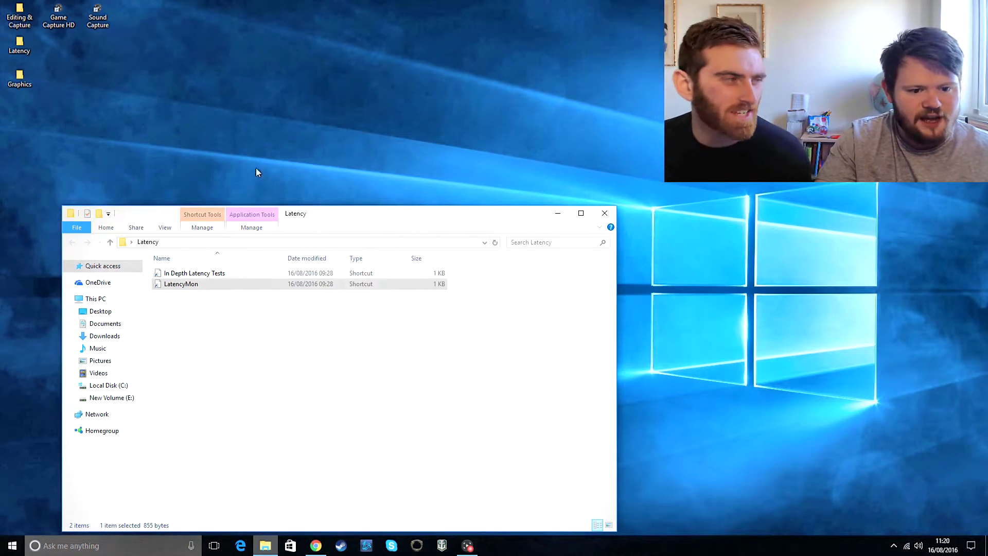
Step: Launch MSI Afterburner from the Graphics folder and close both Explorer folder windows
click(598, 215)
double_click(20, 77)
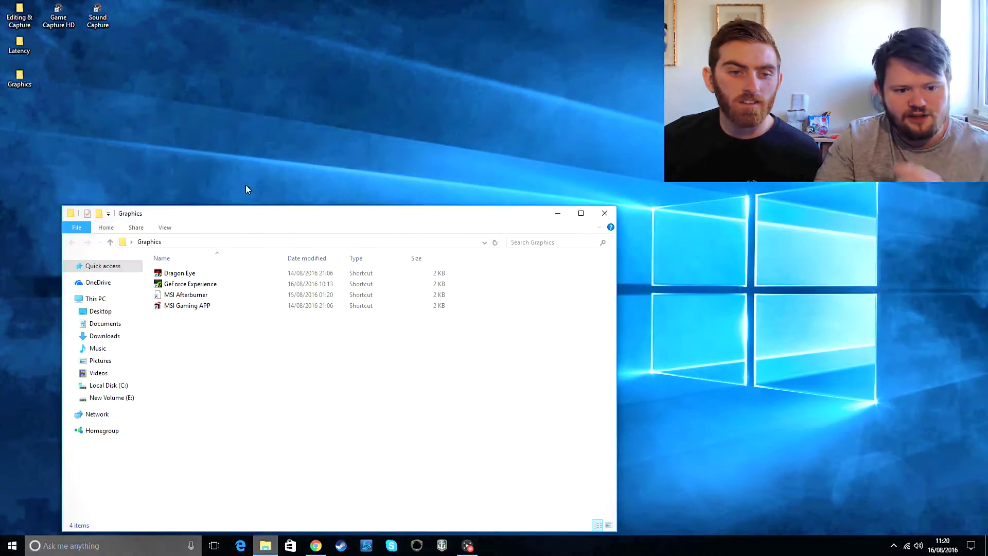
double_click(207, 295)
click(422, 341)
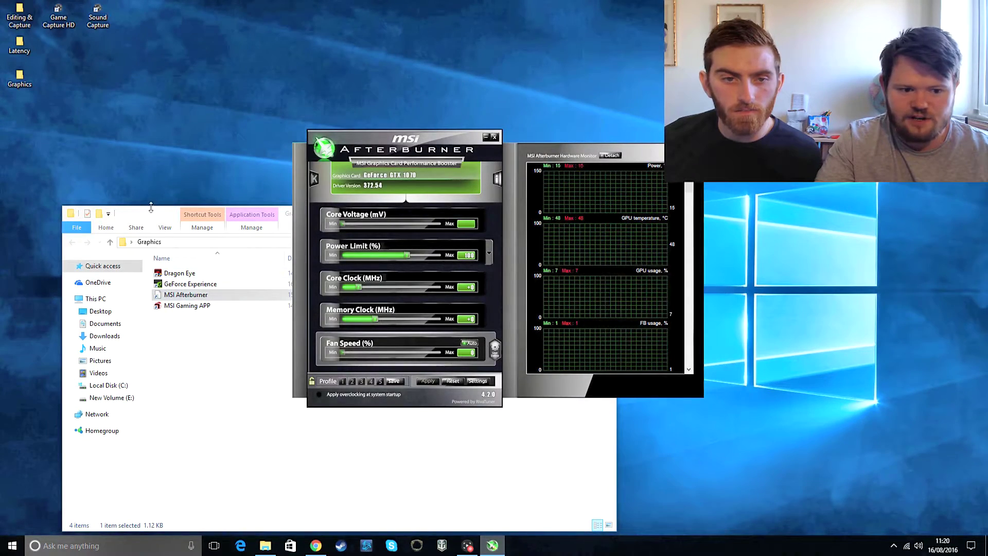
click(162, 218)
click(605, 213)
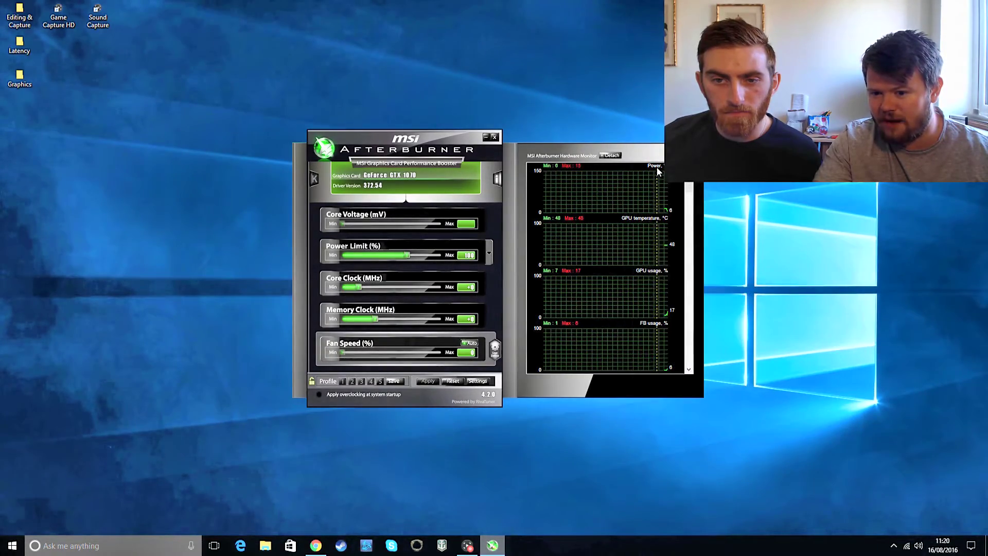
Step: Inspect the GTX 1070 power, temperature and usage graphs, then close Afterburner
mouse_move(770, 316)
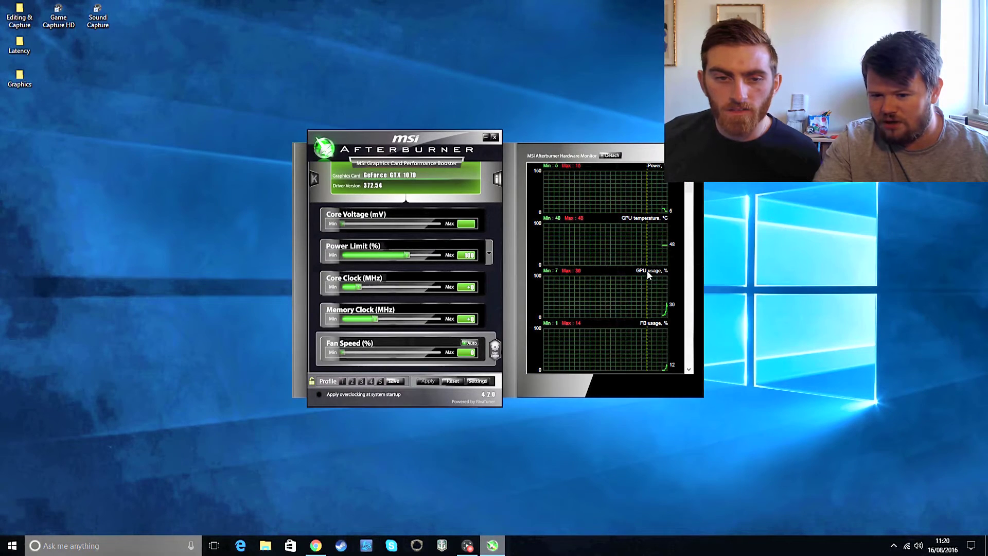
mouse_move(705, 346)
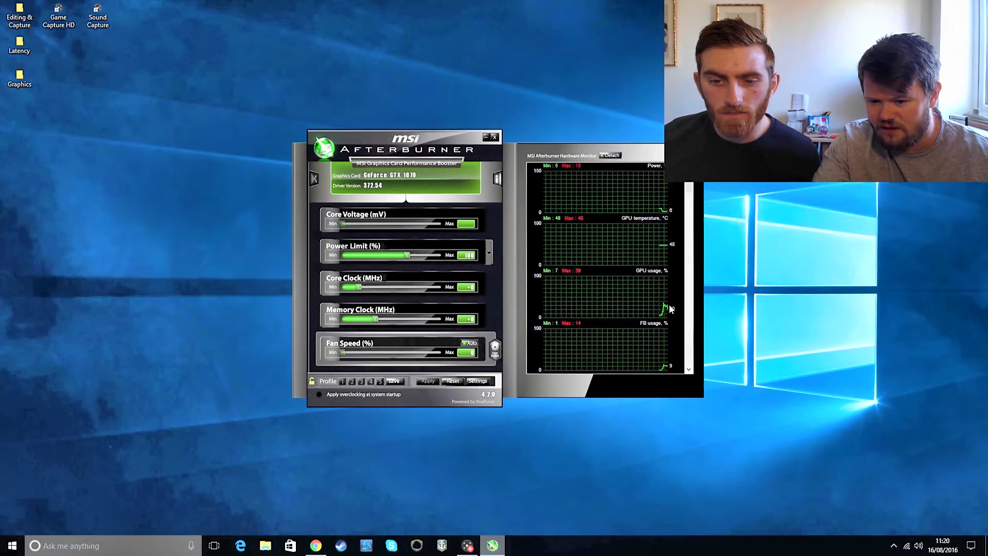
mouse_move(667, 312)
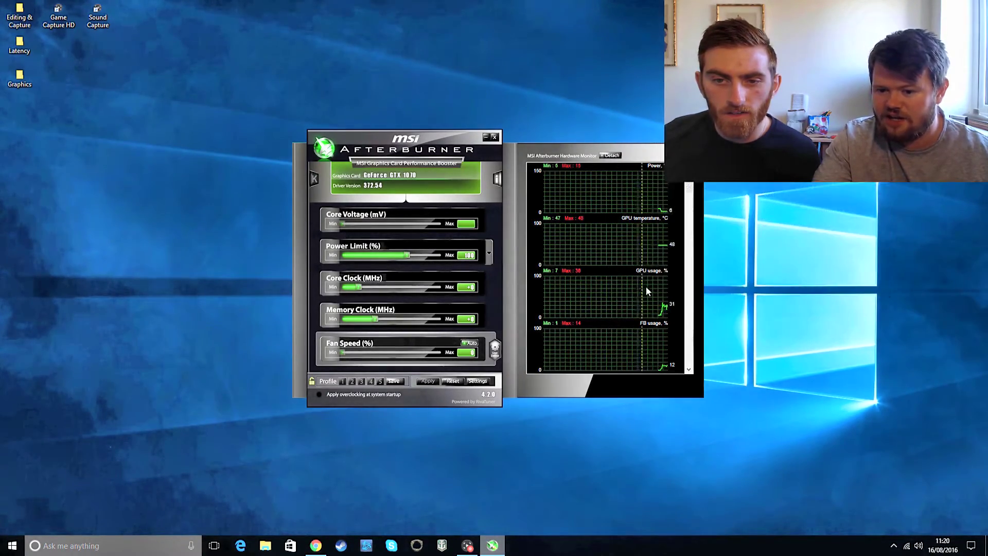
click(495, 138)
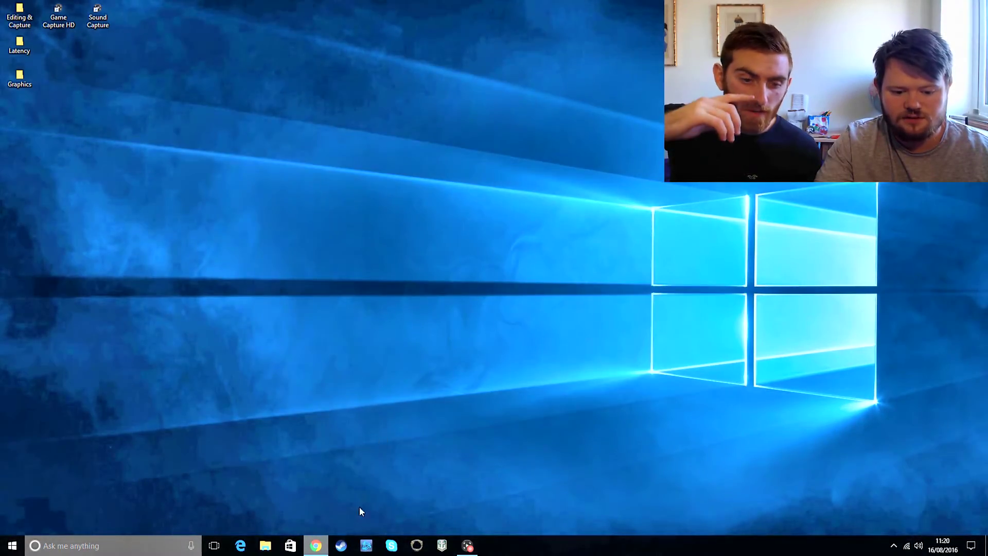
Step: Restore Chrome with the Official 372.54 driver feedback thread from the taskbar
click(316, 546)
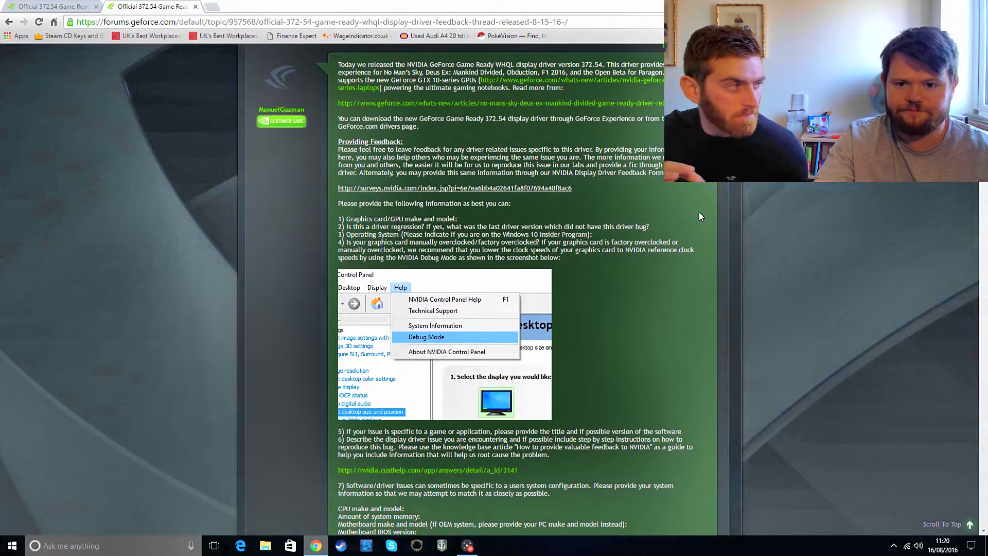